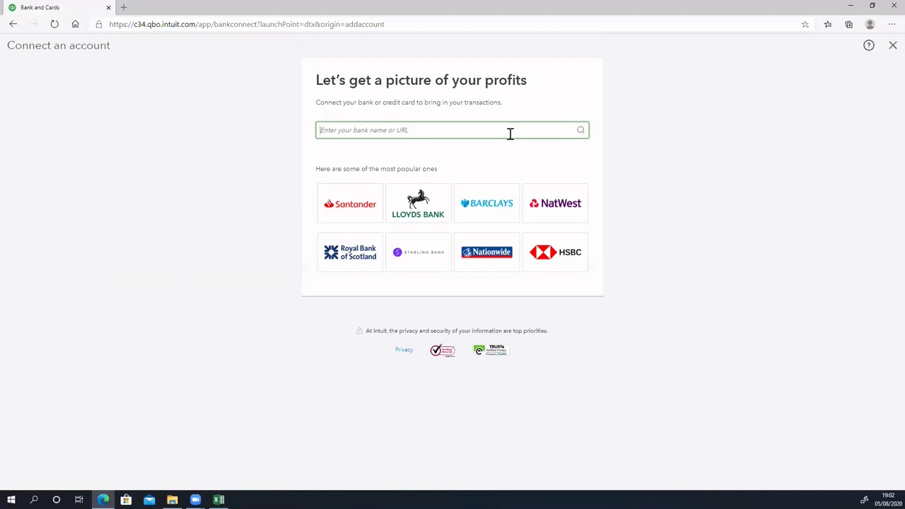
Search the bank list for "ster" and clear the search back to its first letter.
{"action": "type", "text": "st"}
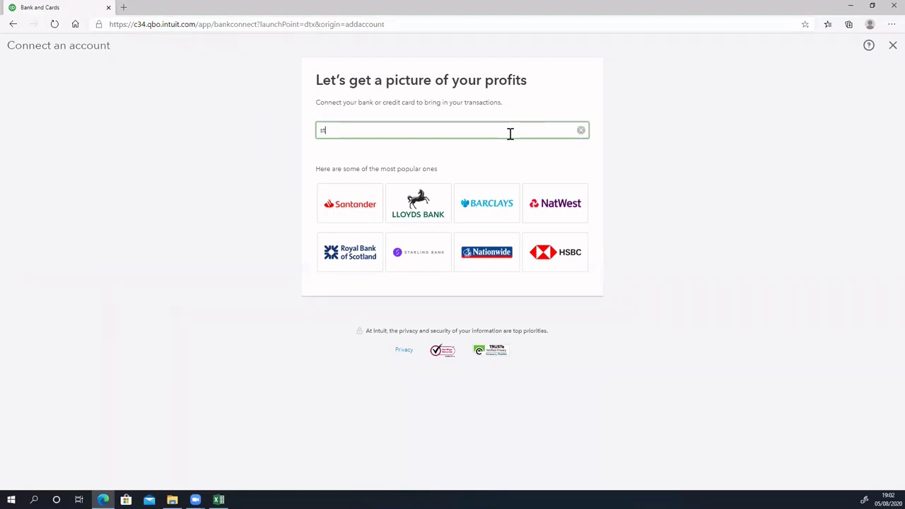
{"action": "type", "text": "er"}
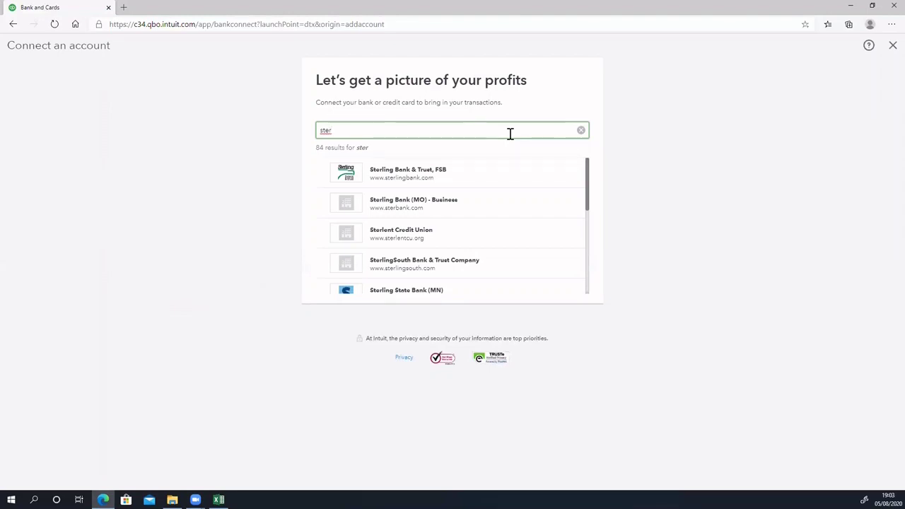
{"action": "key", "text": "BackSpace"}
{"action": "key", "text": "BackSpace"}
{"action": "key", "text": "BackSpace"}
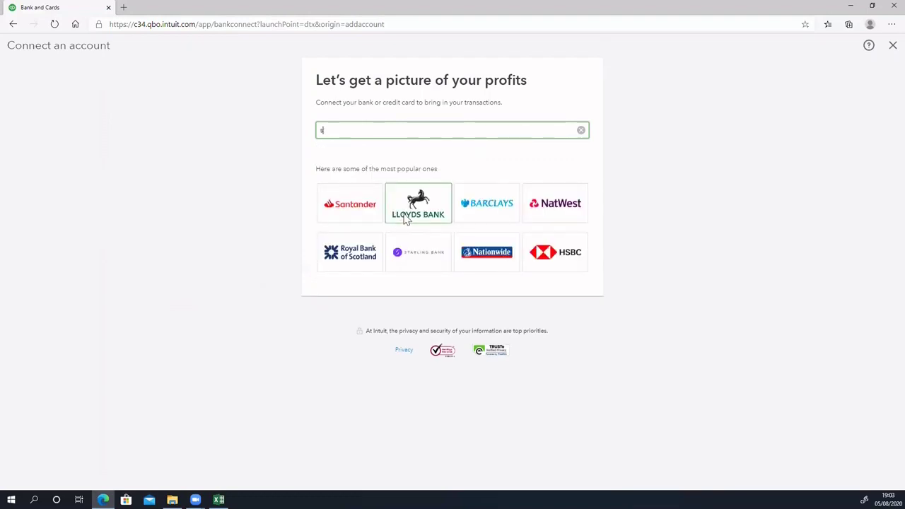
Choose Lloyds Bank and agree to its 90-day consent after expanding the account details, transactions, and features and benefits sections.
{"action": "left_click", "coordinate": [405, 221]}
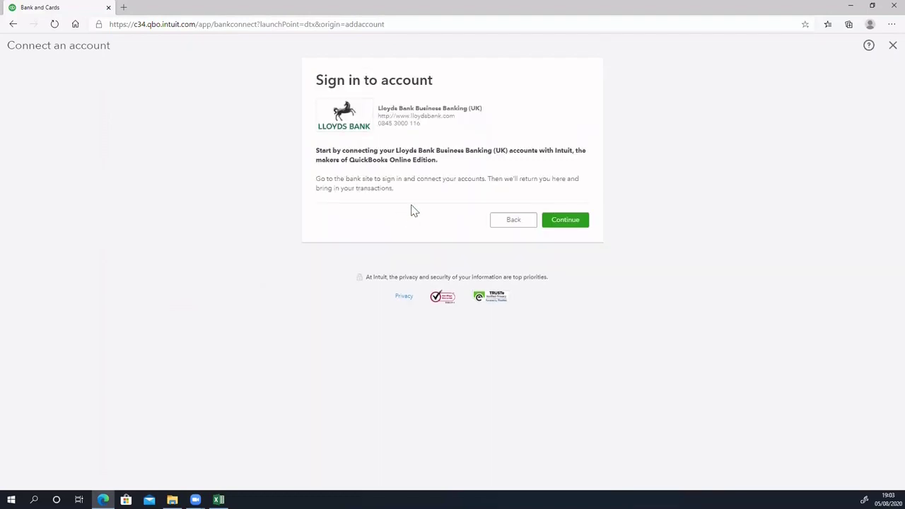
{"action": "left_click", "coordinate": [561, 222]}
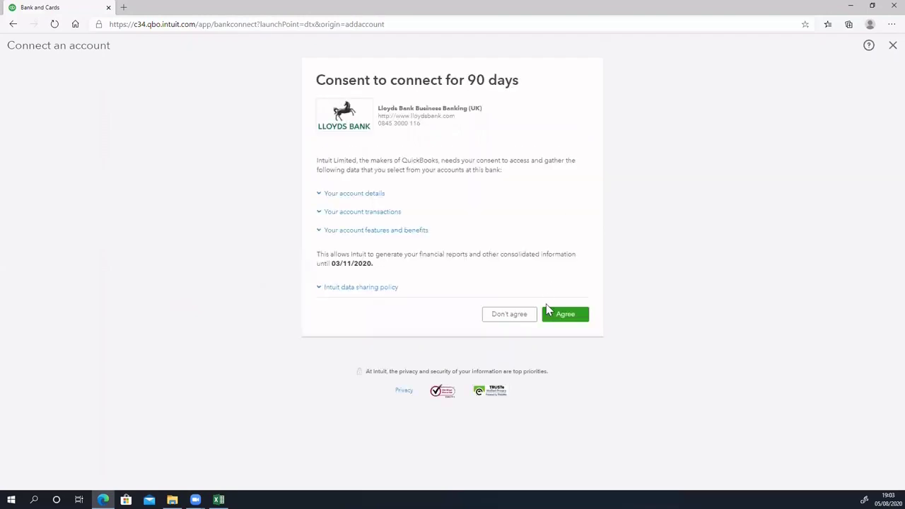
{"action": "left_click", "coordinate": [333, 196]}
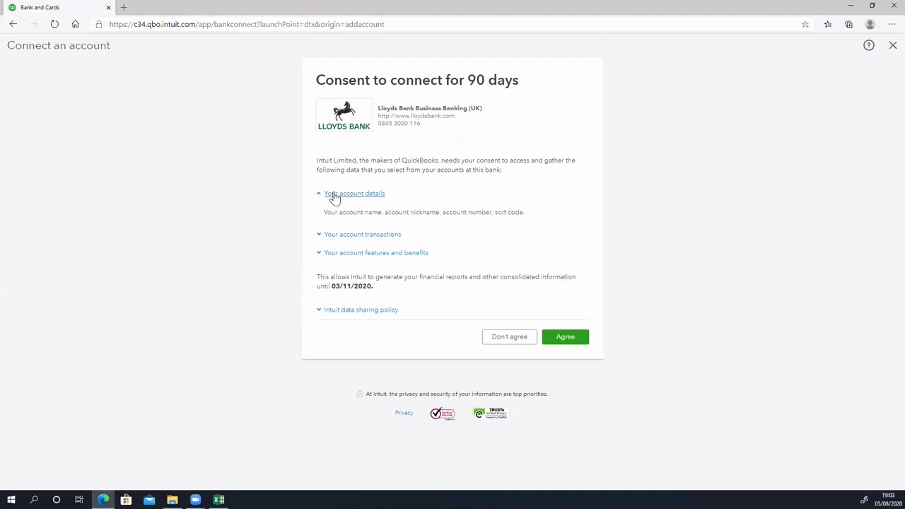
{"action": "left_click", "coordinate": [351, 236]}
{"action": "left_click", "coordinate": [359, 281]}
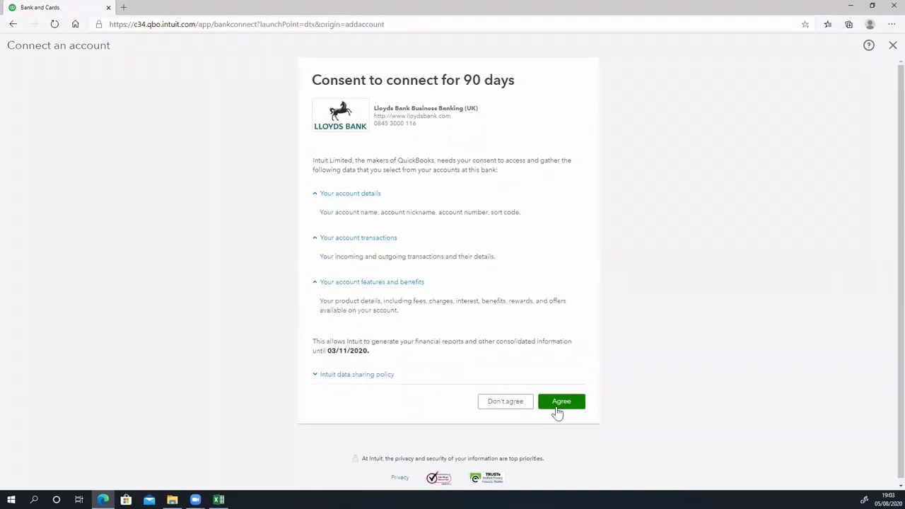
{"action": "left_click", "coordinate": [556, 413]}
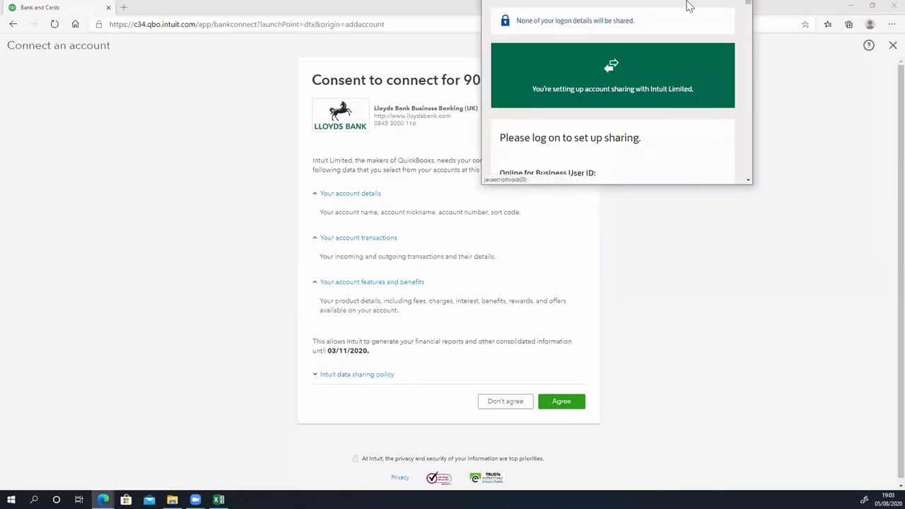
Look through the Lloyds Bank log-on window for account sharing, including the Online for Business User ID field.
{"action": "left_click_drag", "start_coordinate": [747, 7], "coordinate": [744, 55]}
{"action": "left_click", "coordinate": [598, 31]}
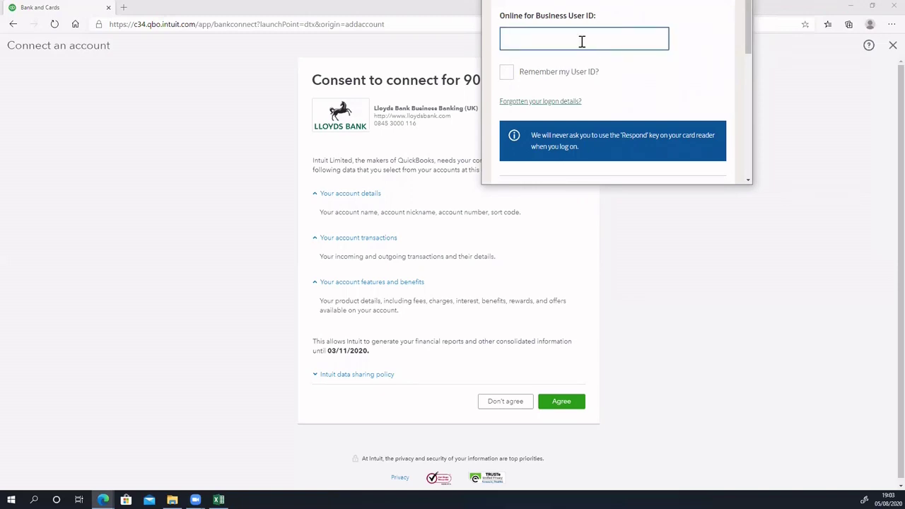
{"action": "scroll", "coordinate": [582, 71], "scroll_direction": "down", "scroll_amount": 1}
{"action": "scroll", "coordinate": [590, 94], "scroll_direction": "down", "scroll_amount": 1}
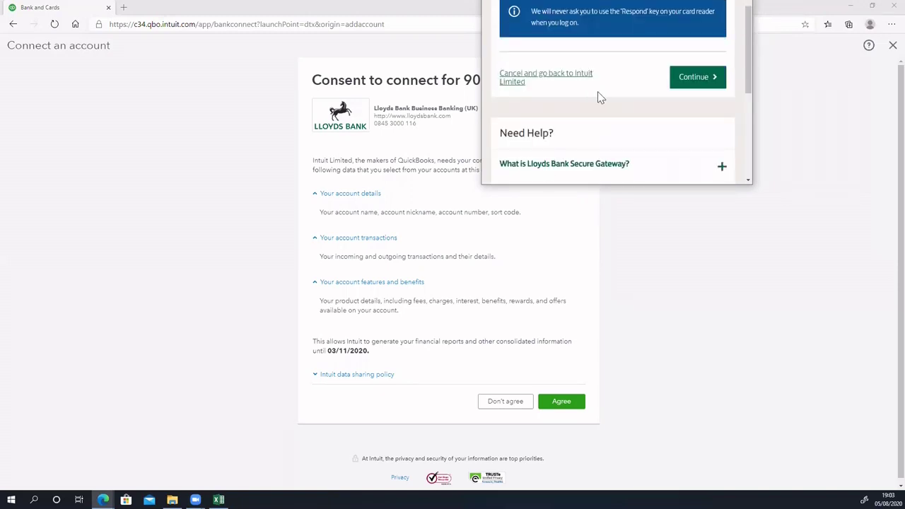
{"action": "scroll", "coordinate": [629, 105], "scroll_direction": "down", "scroll_amount": 1}
{"action": "scroll", "coordinate": [634, 105], "scroll_direction": "up", "scroll_amount": 3}
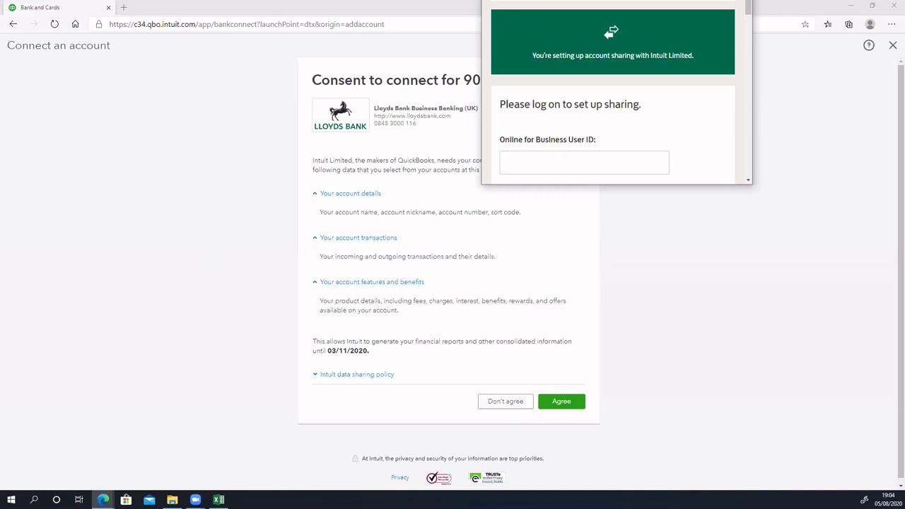
Decline the consent to connect Lloyds Bank and leave the account connection.
{"action": "left_click", "coordinate": [503, 401]}
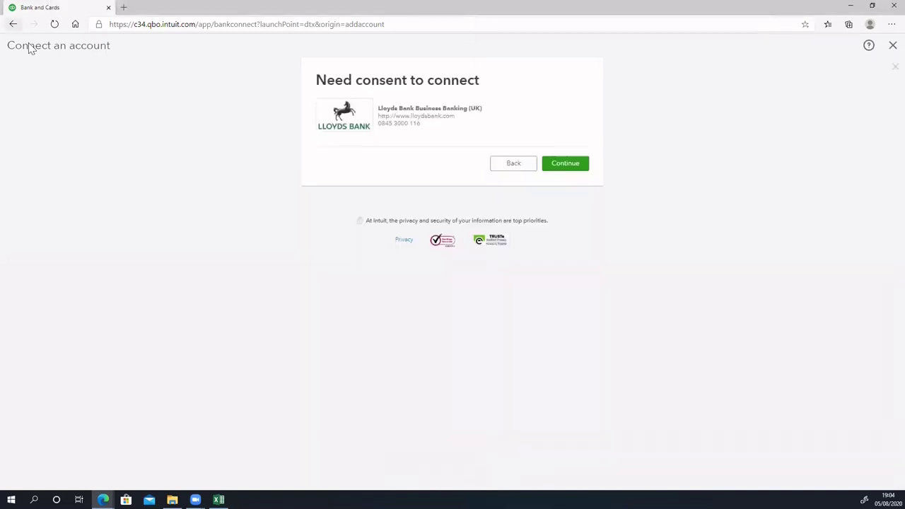
{"action": "left_click", "coordinate": [520, 227]}
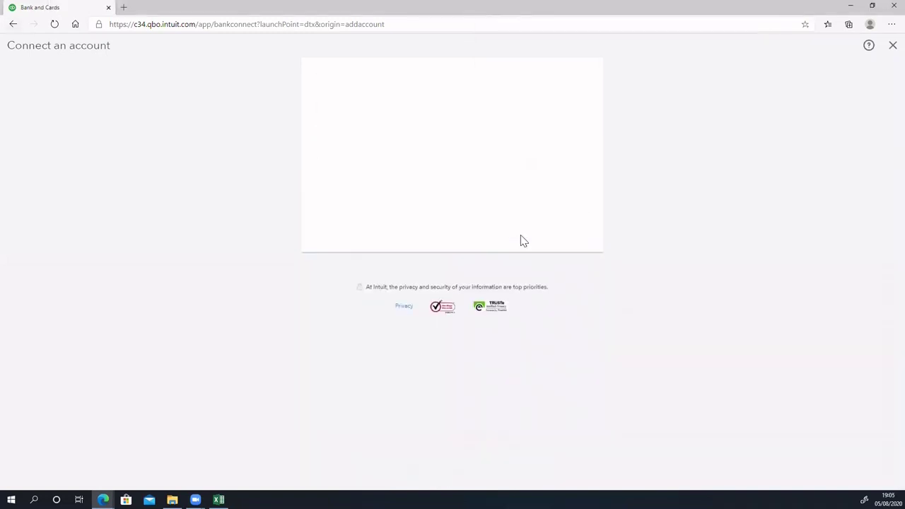
{"action": "left_click", "coordinate": [891, 45]}
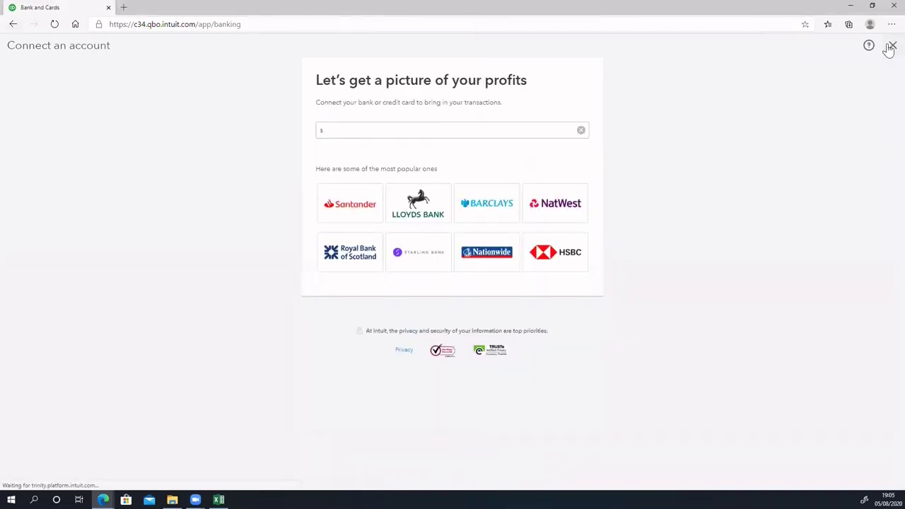
Start a new account in the Chart of Accounts with the detail type Savings.
{"action": "mouse_move", "coordinate": [36, 297]}
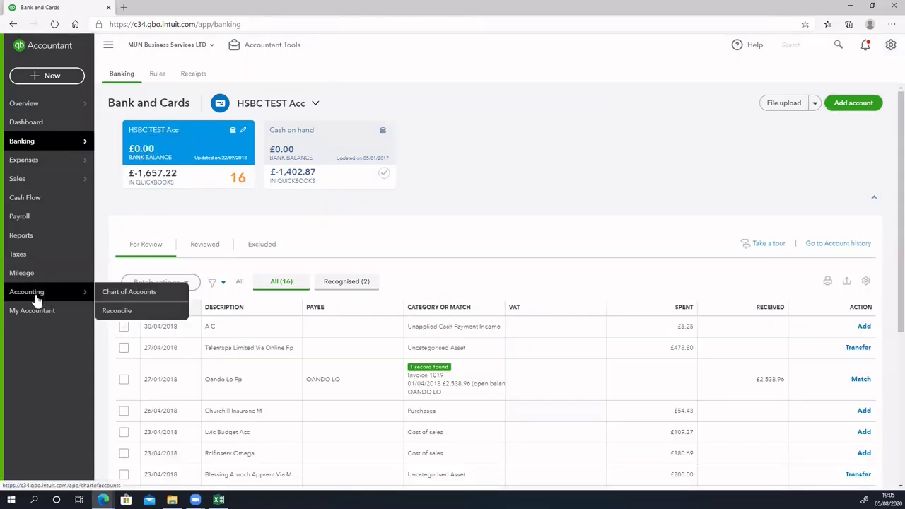
{"action": "left_click", "coordinate": [110, 298]}
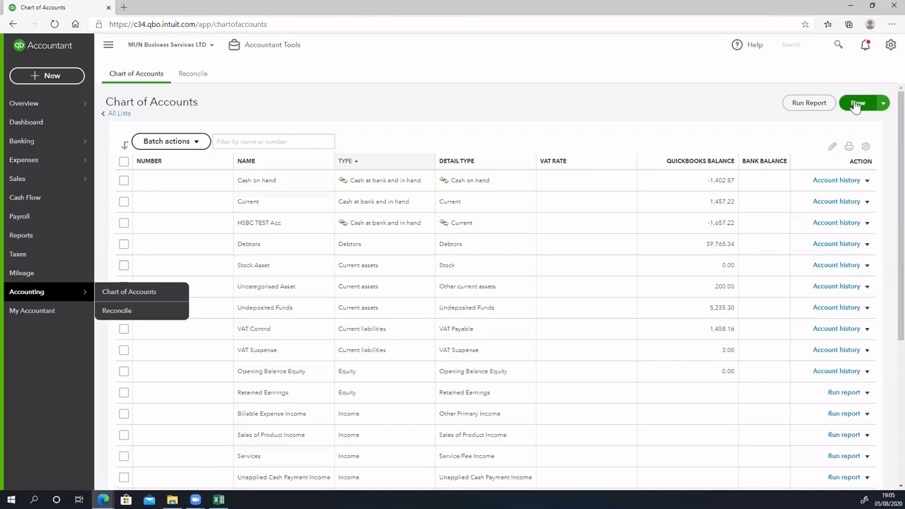
{"action": "left_click", "coordinate": [856, 104]}
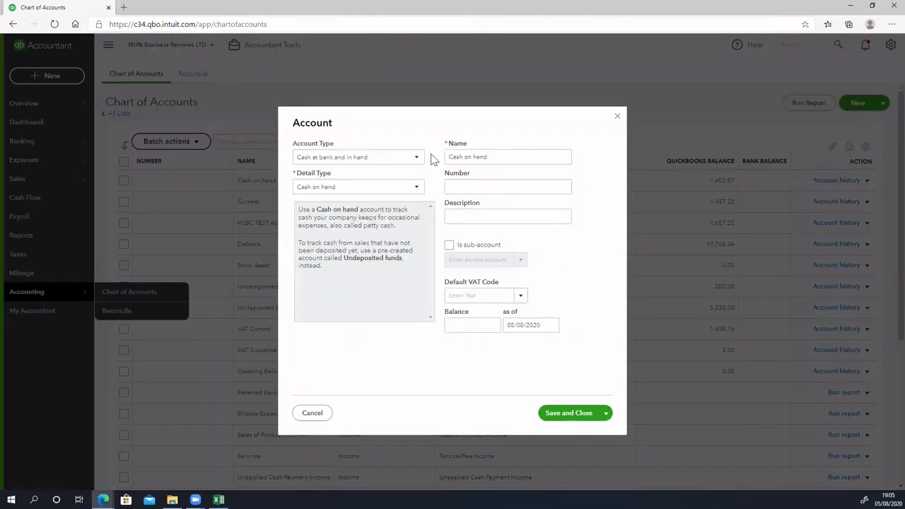
{"action": "left_click", "coordinate": [384, 189]}
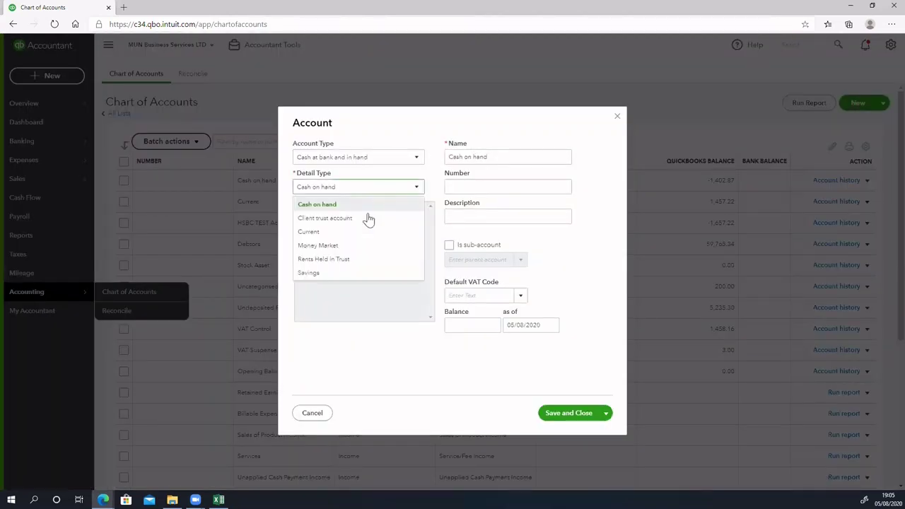
{"action": "left_click", "coordinate": [328, 276]}
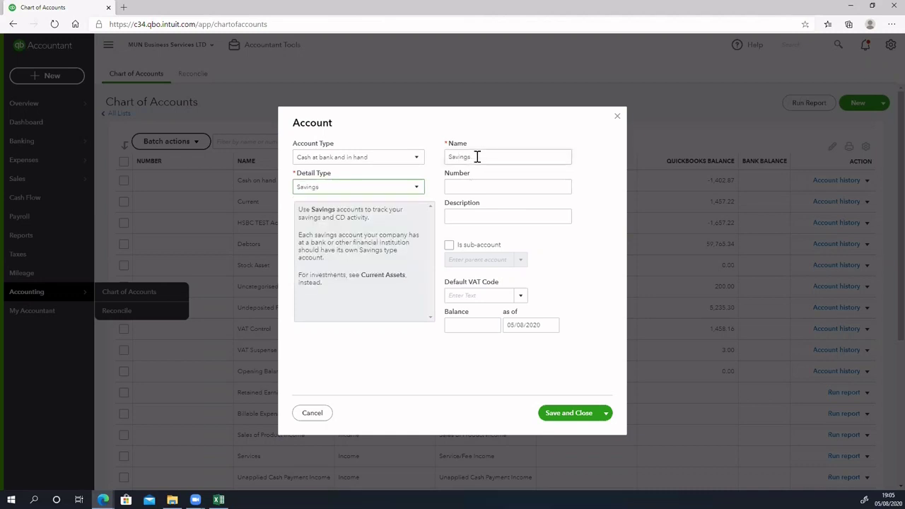
Name the new savings account SAMPLE BANK 01.
{"action": "left_click", "coordinate": [476, 156]}
{"action": "double_click", "coordinate": [476, 156]}
{"action": "type", "text": "S"}
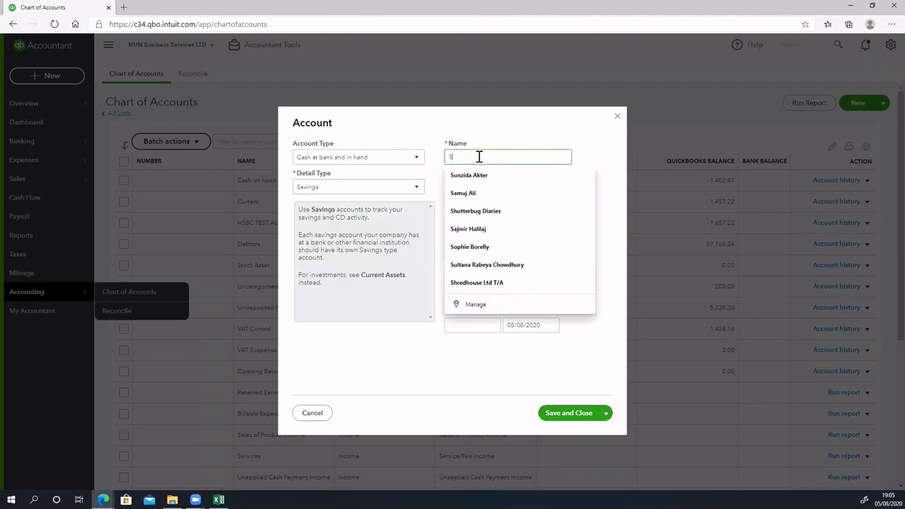
{"action": "type", "text": "AMPLE"}
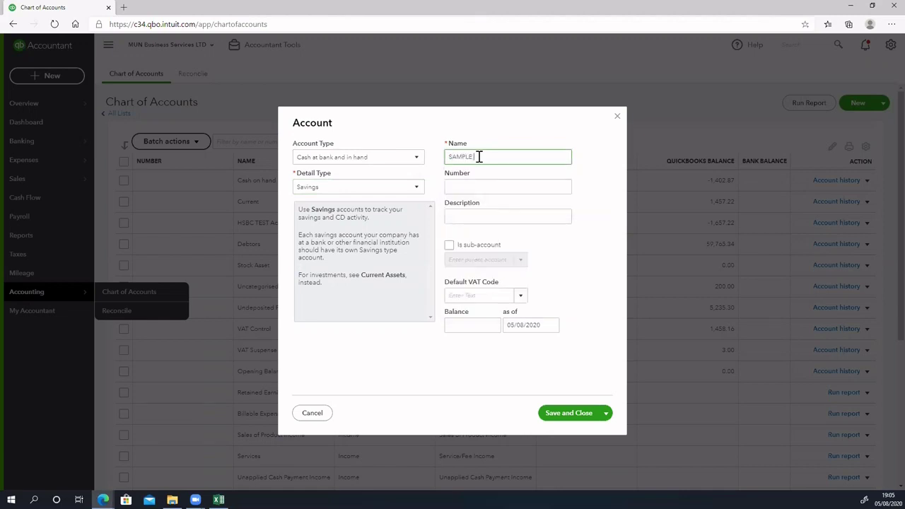
{"action": "type", "text": " BANK 01"}
Give the new account the ledger number 1100 and enter a placeholder bank account number as its description.
{"action": "left_click", "coordinate": [487, 185]}
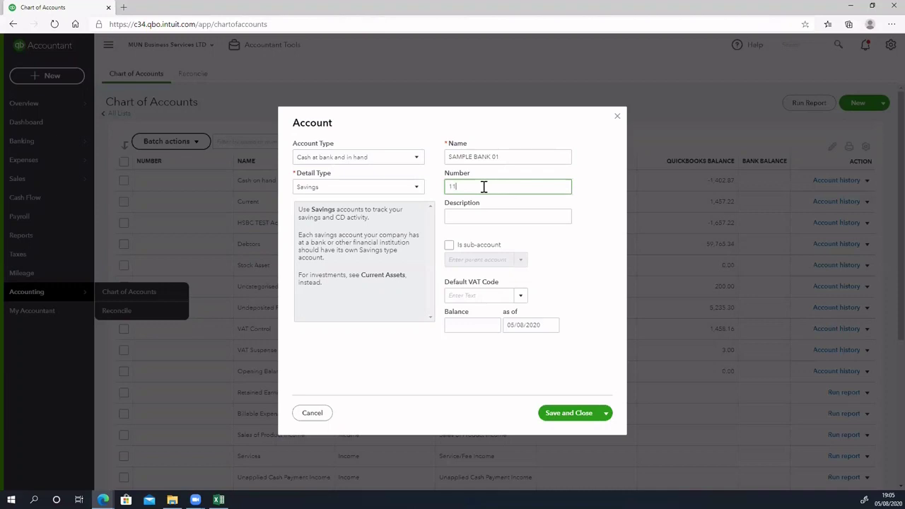
{"action": "type", "text": "00"}
{"action": "left_click", "coordinate": [475, 214]}
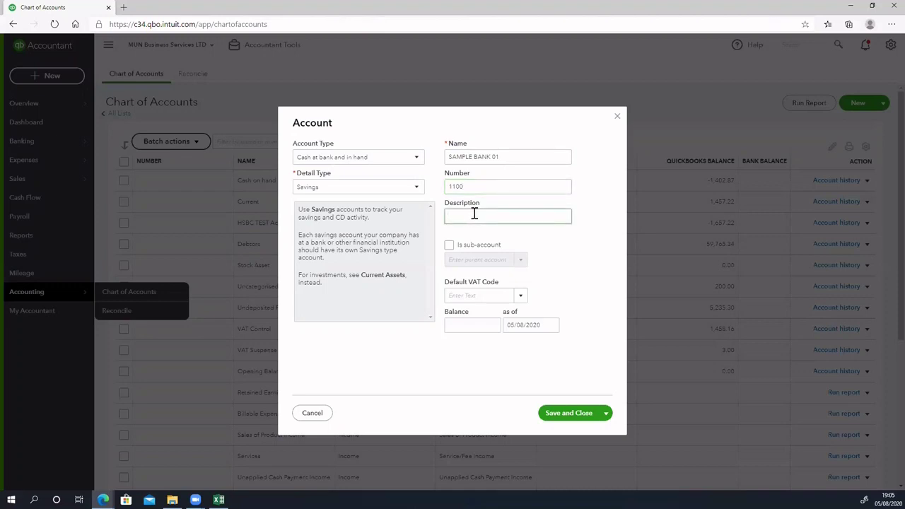
{"action": "type", "text": "A/C: 00000"}
Set the opening balance to 100 as of 31/07/2020 and save the new account.
{"action": "left_click", "coordinate": [466, 325]}
{"action": "type", "text": "100"}
{"action": "left_click", "coordinate": [551, 324]}
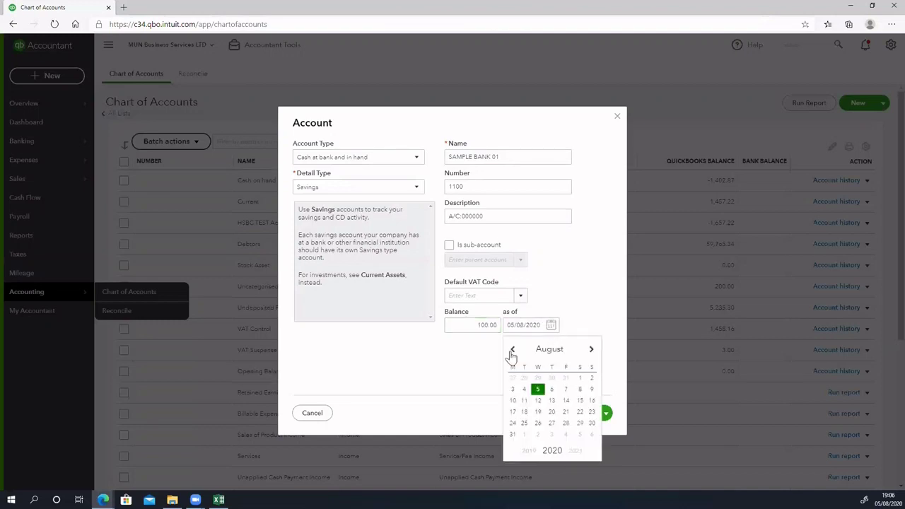
{"action": "left_click", "coordinate": [512, 350]}
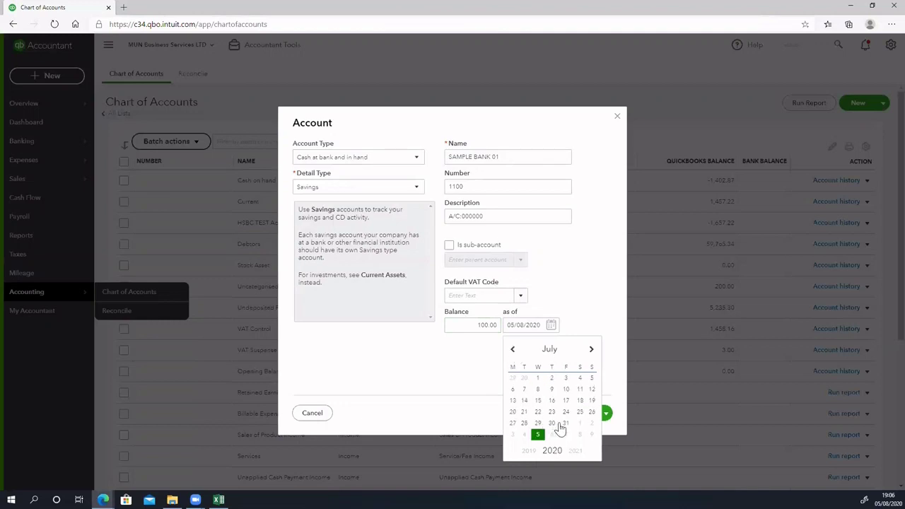
{"action": "left_click", "coordinate": [564, 424]}
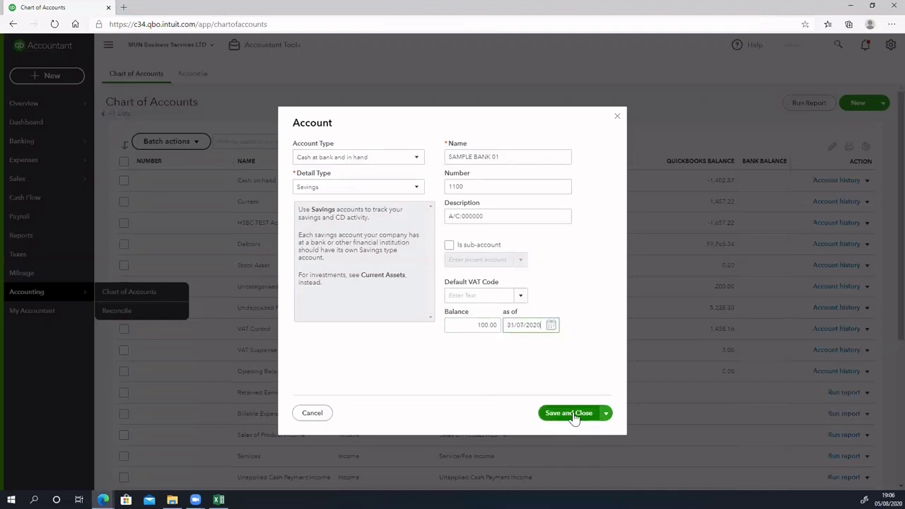
{"action": "left_click", "coordinate": [571, 413]}
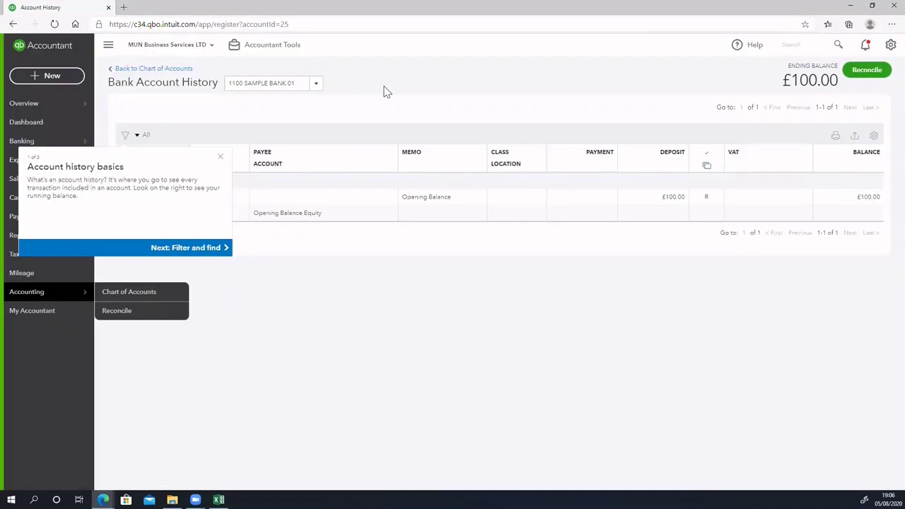
Dismiss the account history tour, set the opening balance deposit's status to reconciled (R) and save the entry.
{"action": "left_click", "coordinate": [219, 157]}
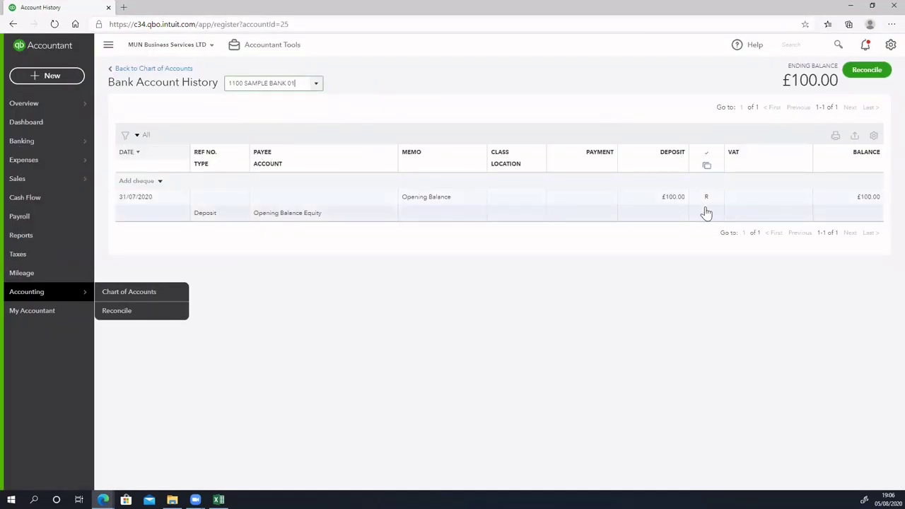
{"action": "mouse_move", "coordinate": [706, 207]}
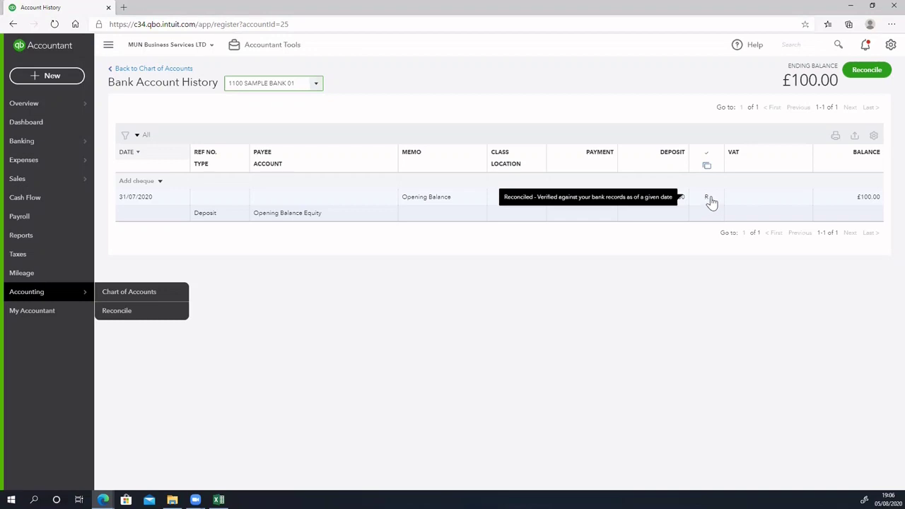
{"action": "left_click", "coordinate": [708, 203]}
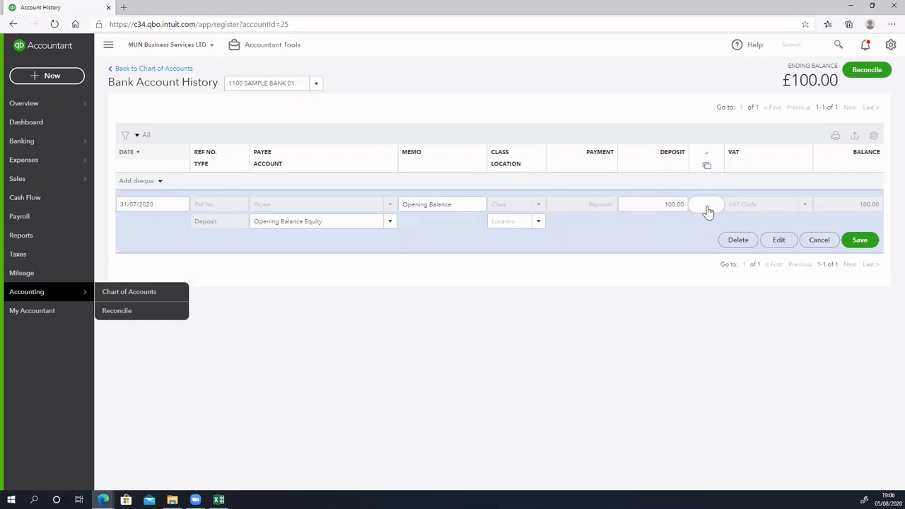
{"action": "left_click", "coordinate": [706, 206]}
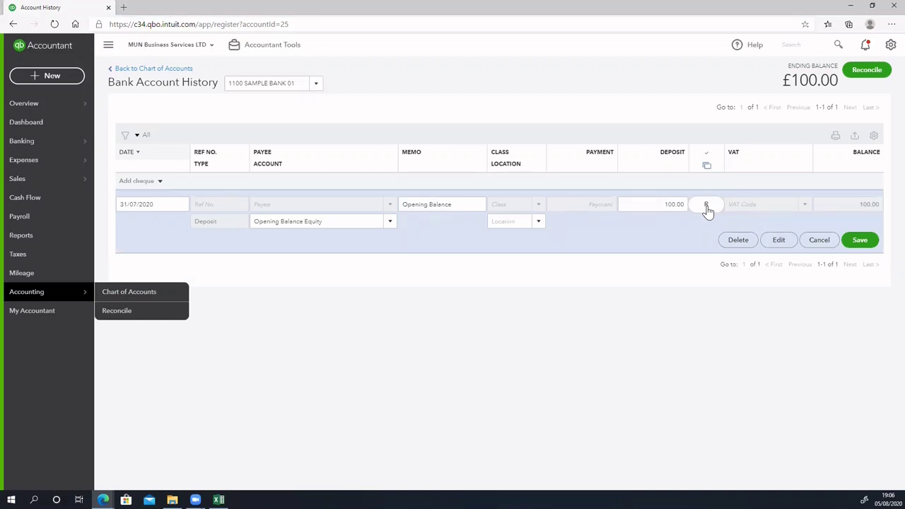
{"action": "left_click", "coordinate": [854, 242]}
{"action": "left_click", "coordinate": [555, 293]}
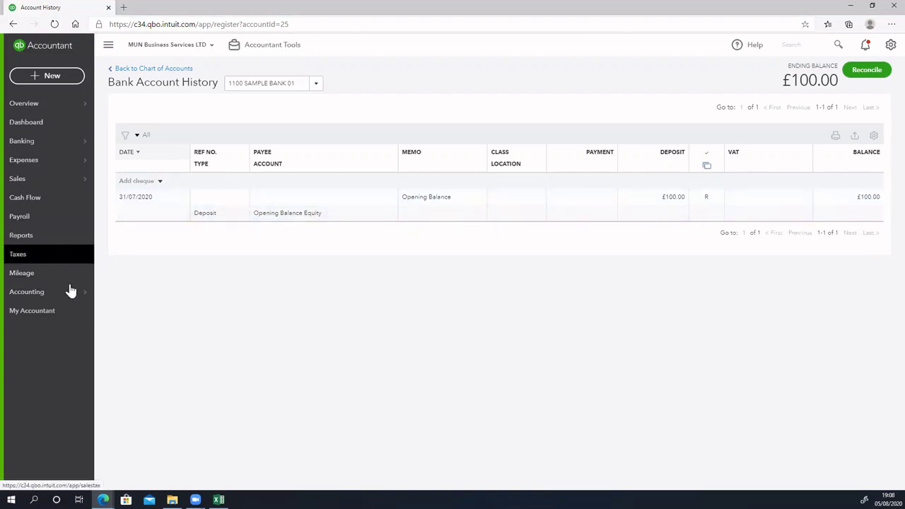
Go to the Banking page and check the Sample statement 01 workbook in Excel before returning to QuickBooks.
{"action": "left_click", "coordinate": [42, 147]}
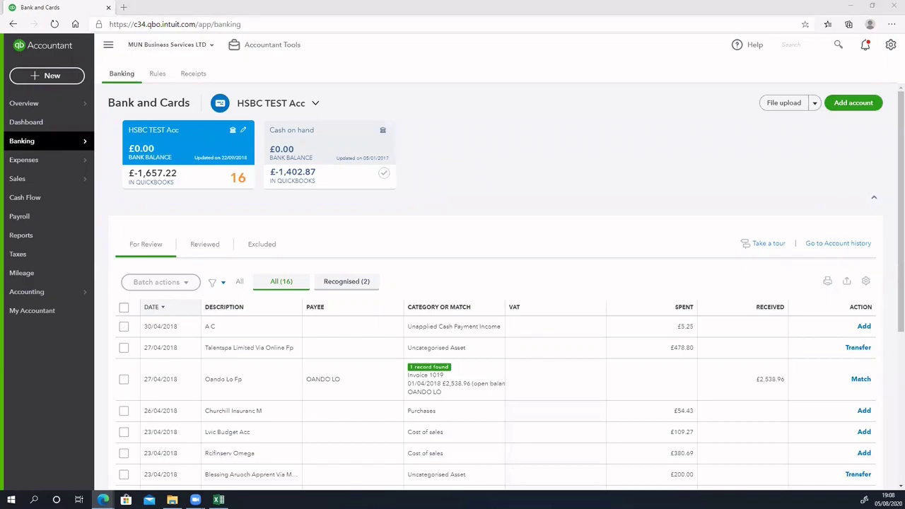
{"action": "key", "text": "alt+Tab"}
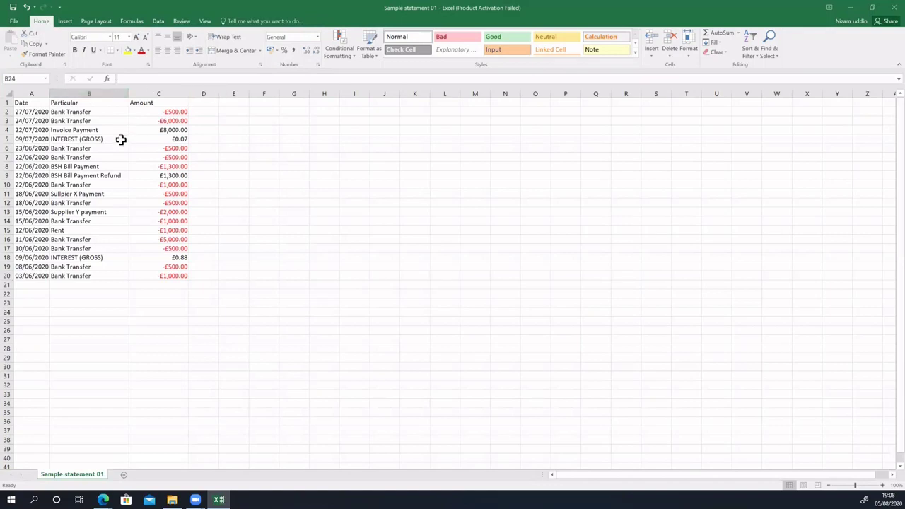
{"action": "left_click", "coordinate": [850, 7]}
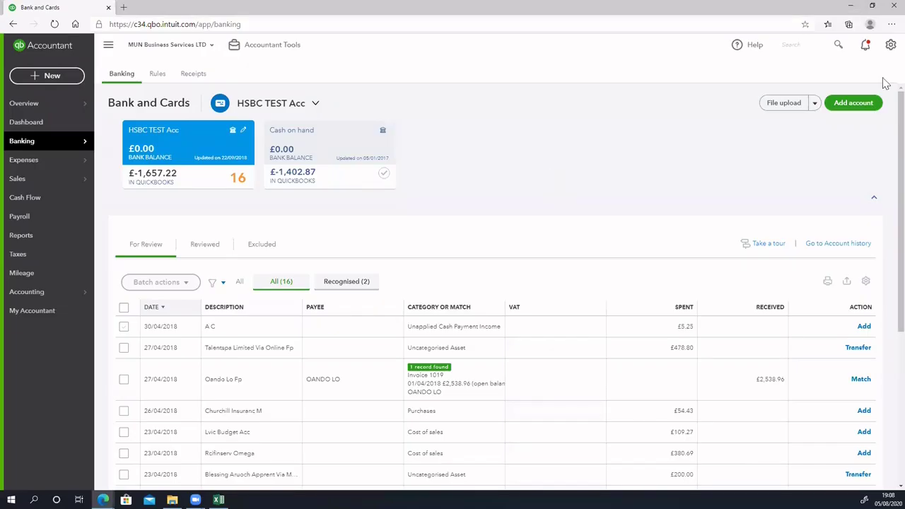
Start a bank file upload and choose Sample statement 01.csv from the Training folder as the file to import.
{"action": "left_click", "coordinate": [792, 107]}
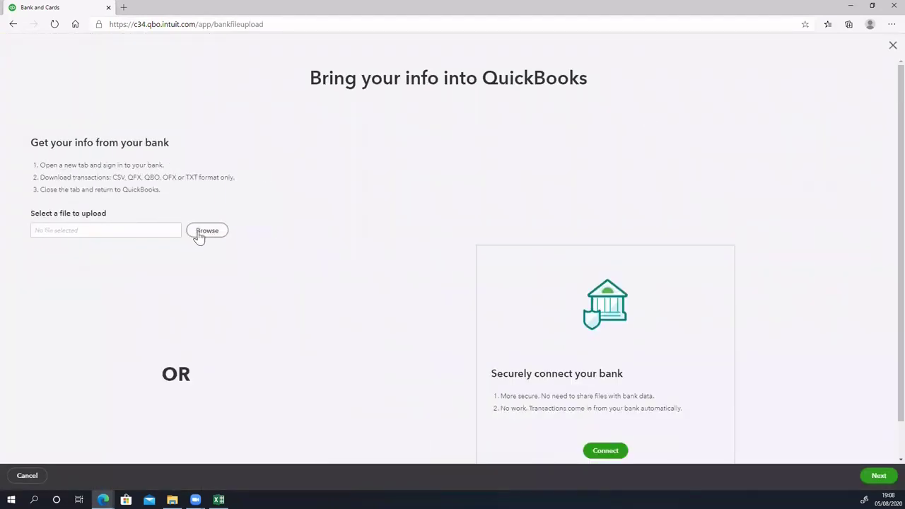
{"action": "left_click", "coordinate": [200, 233]}
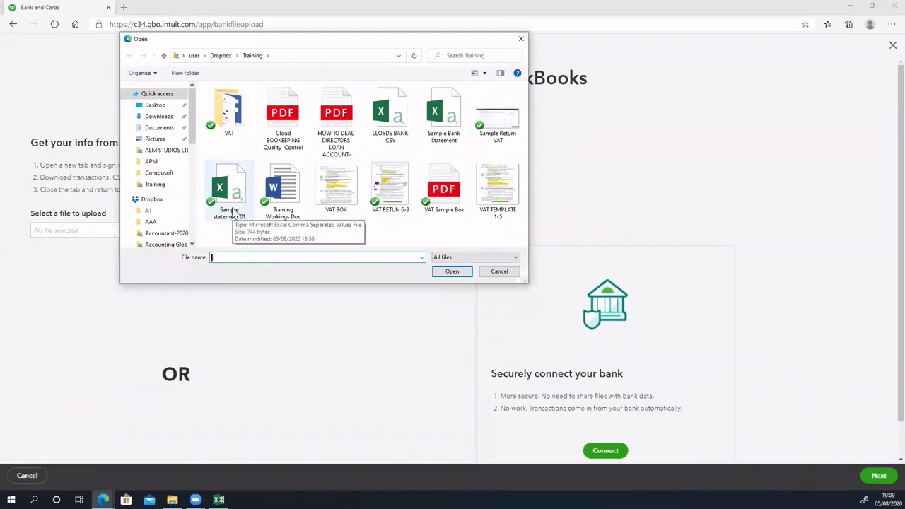
{"action": "double_click", "coordinate": [230, 212]}
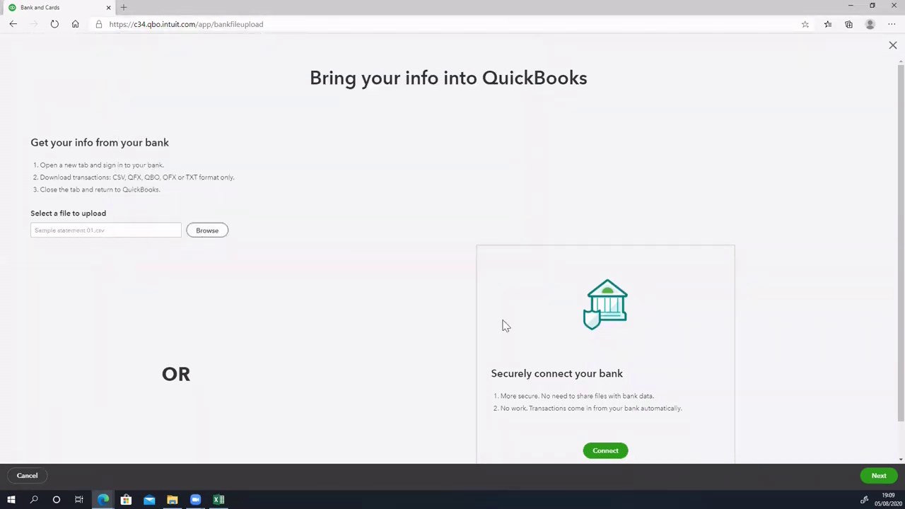
{"action": "left_click", "coordinate": [885, 479]}
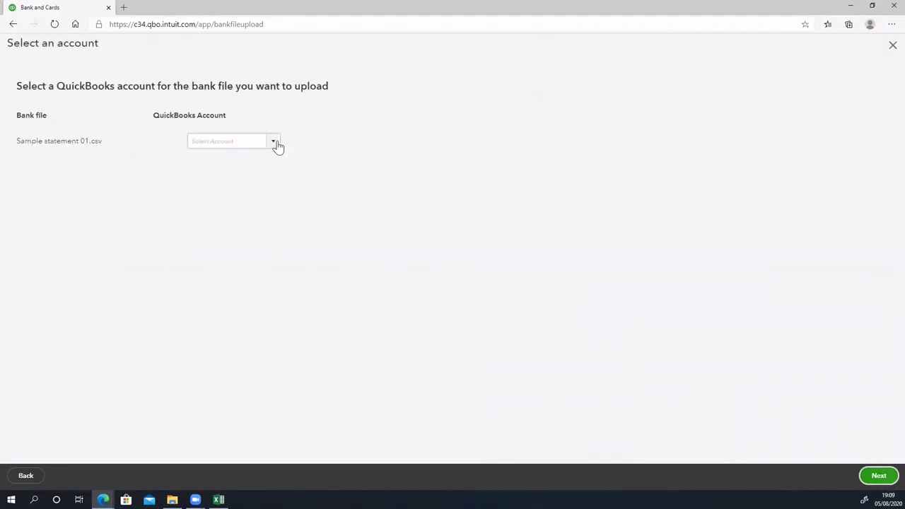
Assign the uploaded statement file to the 1100 SAMPLE BANK 01 account and continue to the column mapping.
{"action": "left_click", "coordinate": [275, 143]}
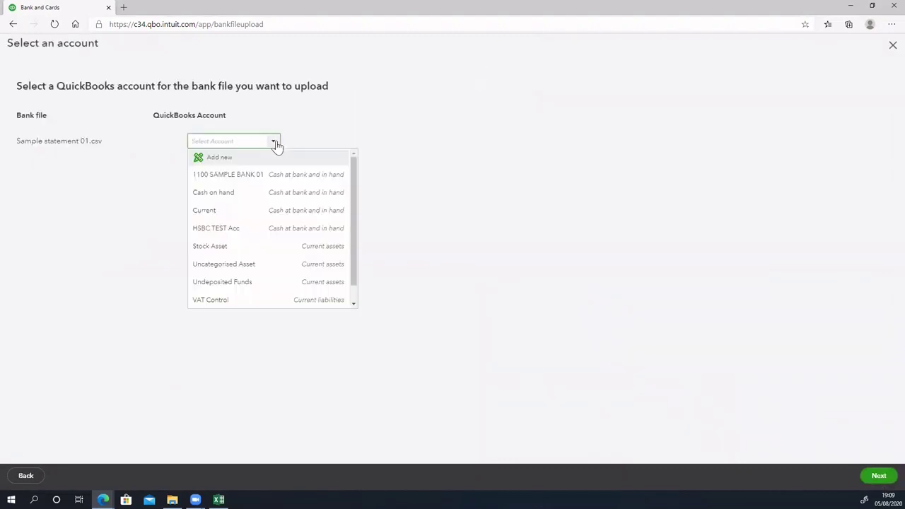
{"action": "left_click", "coordinate": [243, 182]}
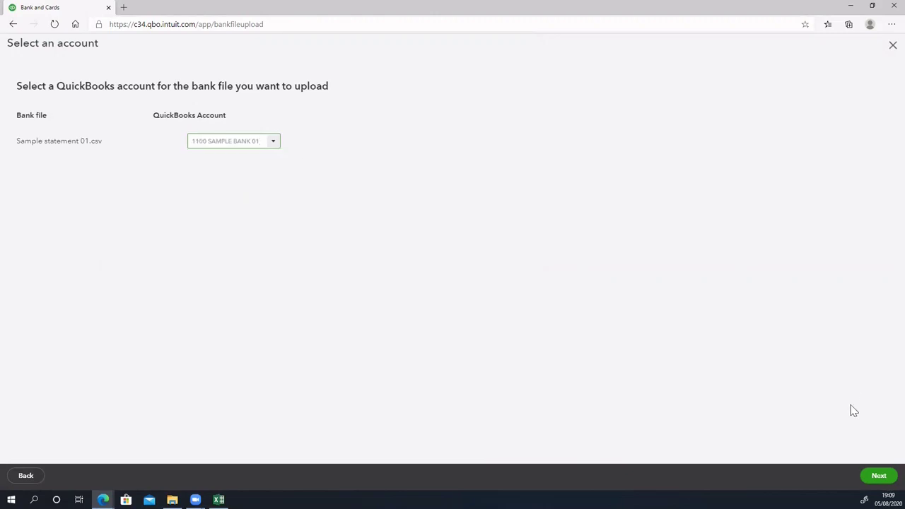
{"action": "left_click", "coordinate": [876, 477]}
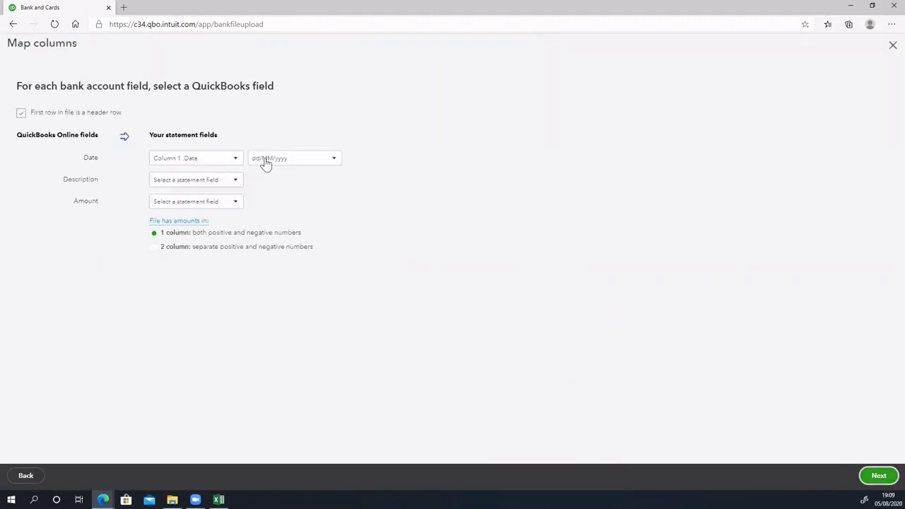
Map Description to Column 2: Particular and Amount to Column 3: Amount, then continue to the transaction selection.
{"action": "left_click", "coordinate": [227, 182]}
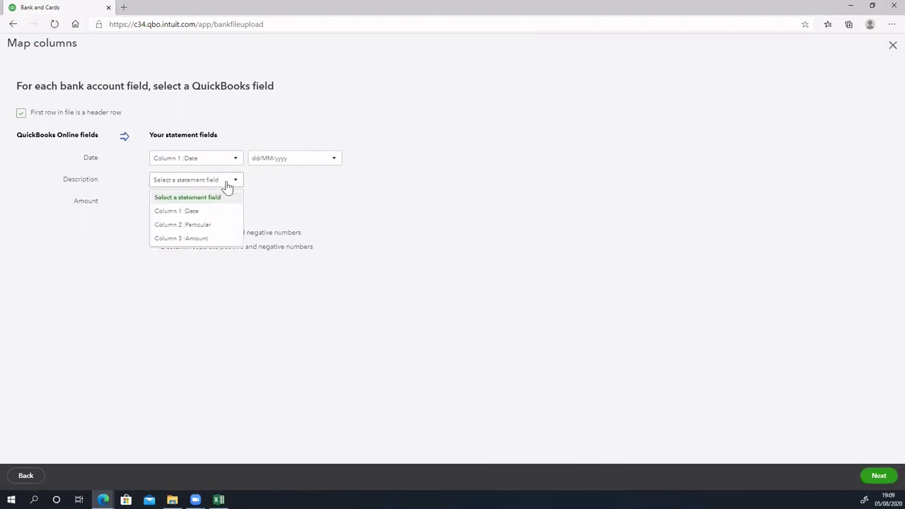
{"action": "left_click", "coordinate": [209, 227]}
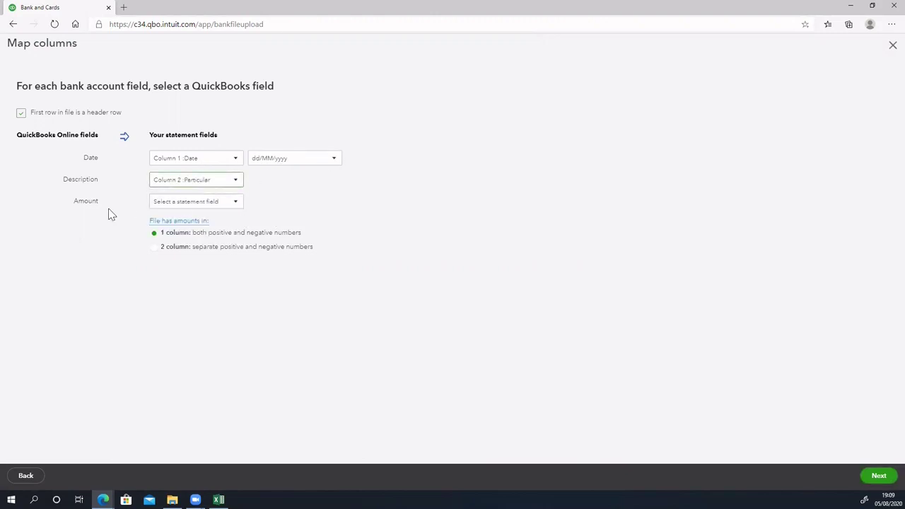
{"action": "left_click", "coordinate": [172, 202]}
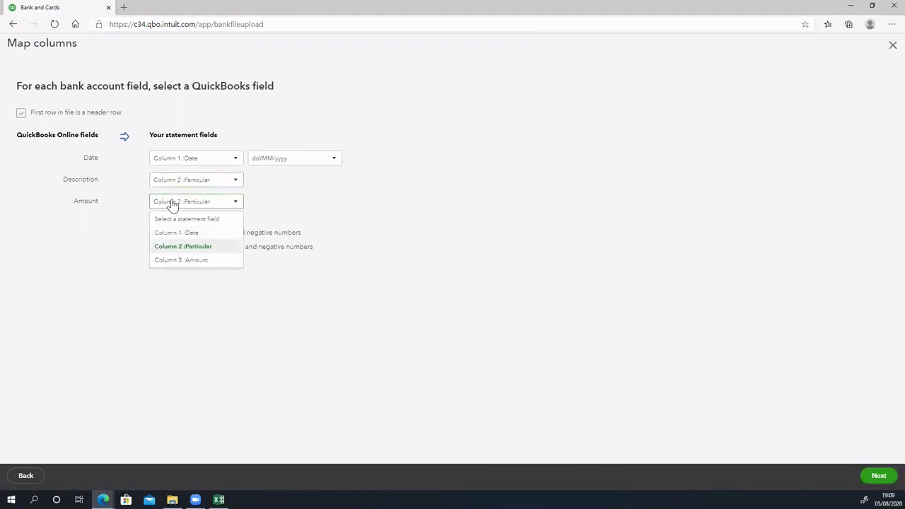
{"action": "left_click", "coordinate": [203, 261]}
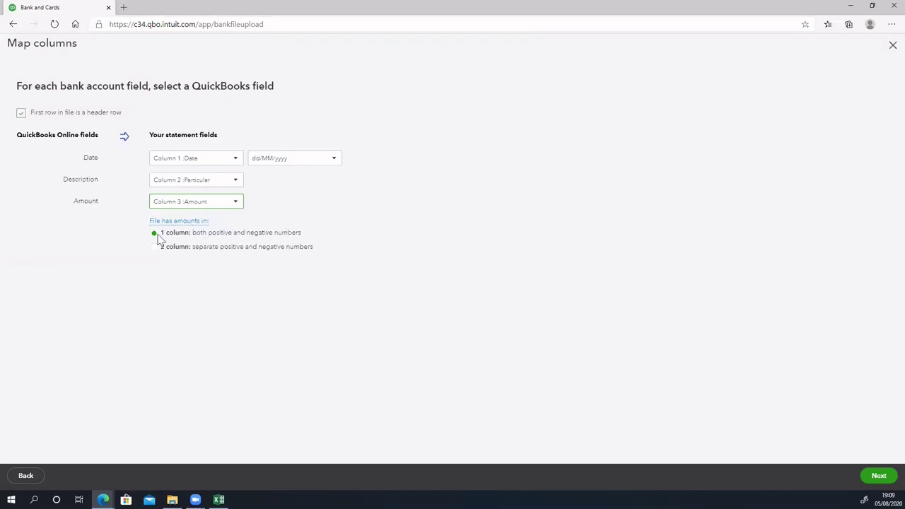
{"action": "left_click", "coordinate": [882, 480]}
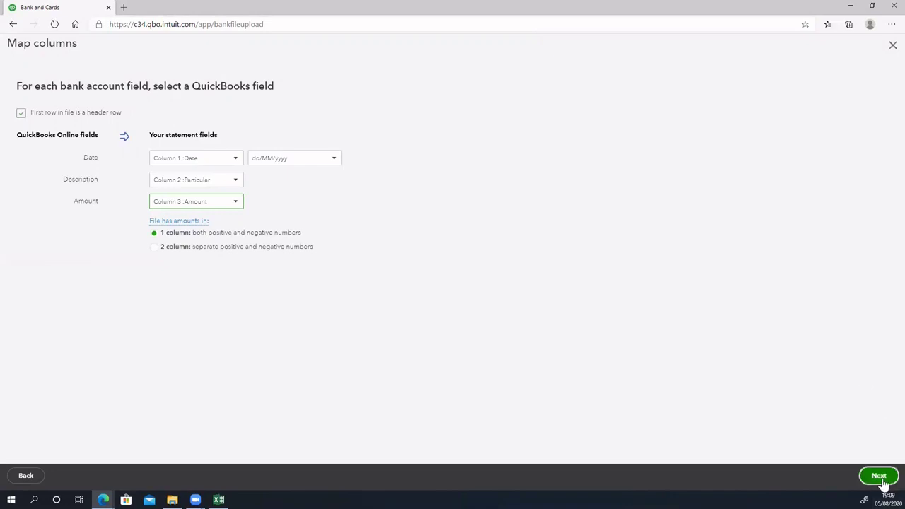
Import all the listed statement transactions, confirm the import and finish the upload to return to Bank and Cards.
{"action": "scroll", "coordinate": [712, 268], "scroll_direction": "down", "scroll_amount": 1}
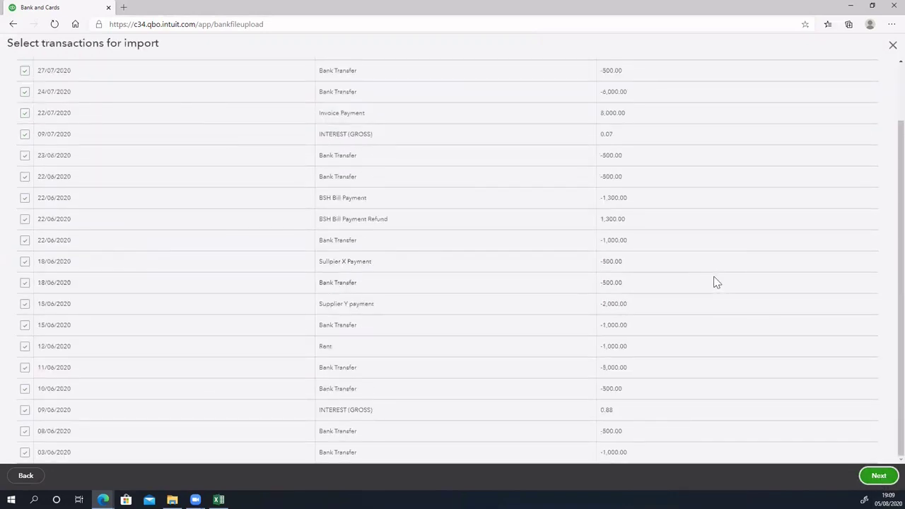
{"action": "left_click", "coordinate": [879, 474]}
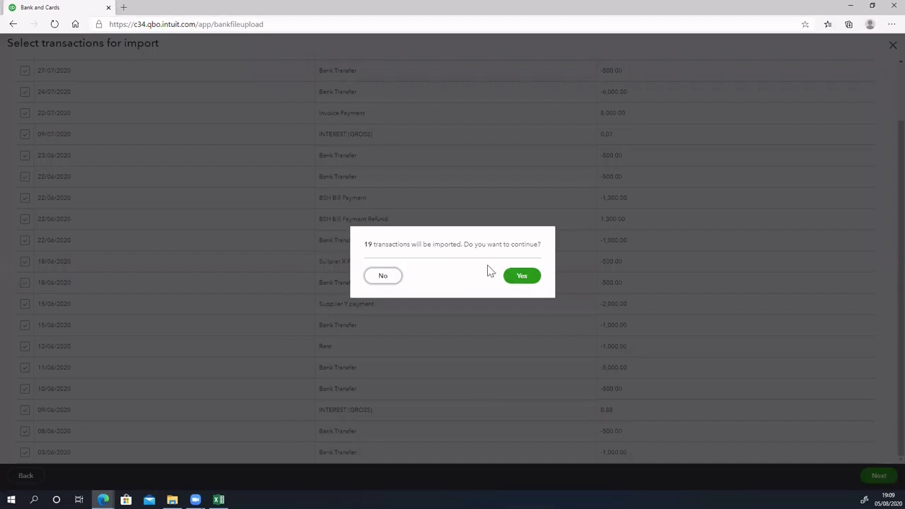
{"action": "left_click", "coordinate": [525, 277]}
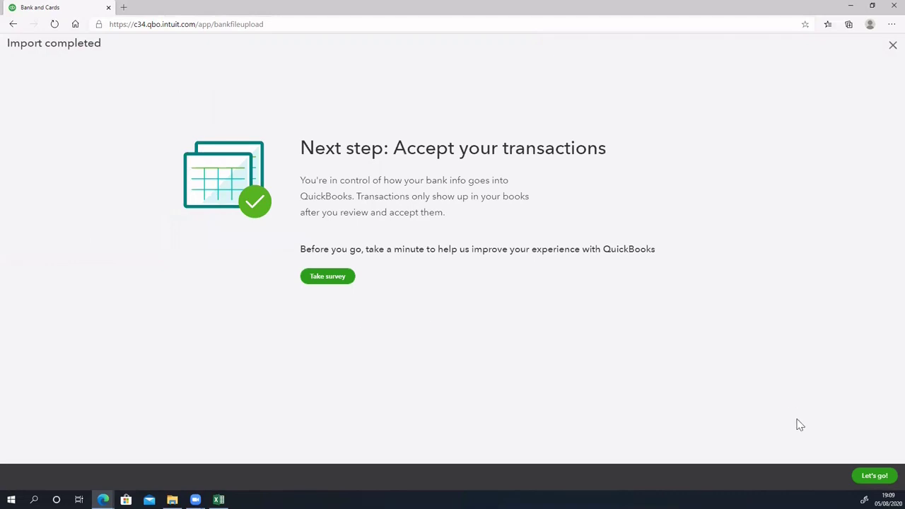
{"action": "left_click", "coordinate": [874, 476]}
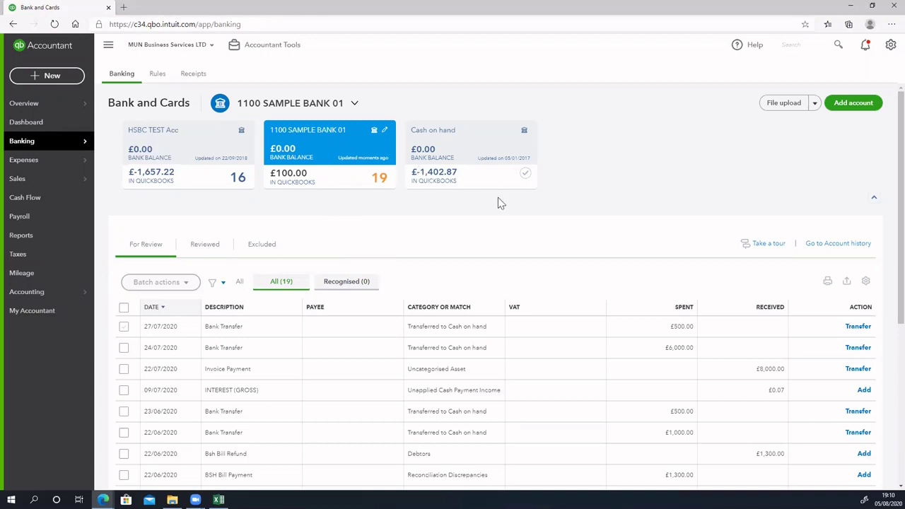
Examine the imported transactions awaiting review for 1100 SAMPLE BANK 01, including their suggested categories and spent and received amounts.
{"action": "scroll", "coordinate": [405, 208], "scroll_direction": "down", "scroll_amount": 2}
{"action": "scroll", "coordinate": [405, 214], "scroll_direction": "down", "scroll_amount": 2}
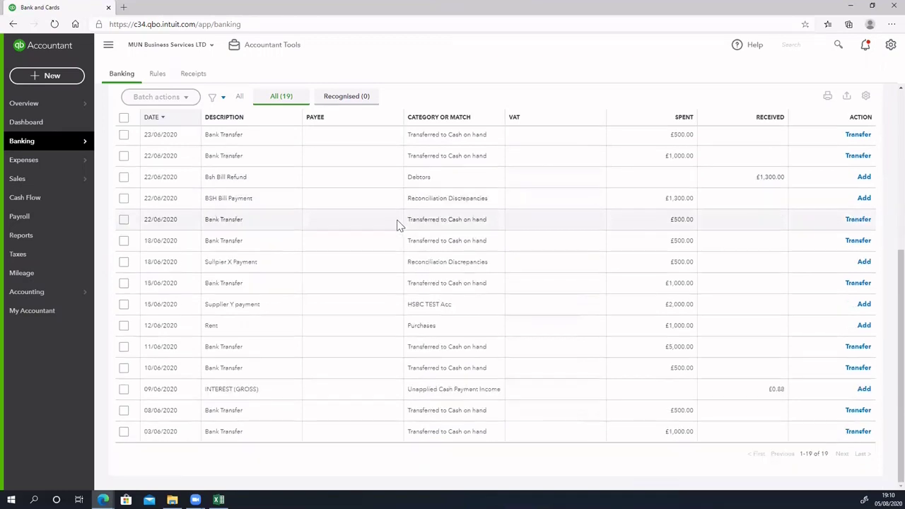
{"action": "scroll", "coordinate": [397, 223], "scroll_direction": "up", "scroll_amount": 5}
{"action": "scroll", "coordinate": [414, 216], "scroll_direction": "down", "scroll_amount": 3}
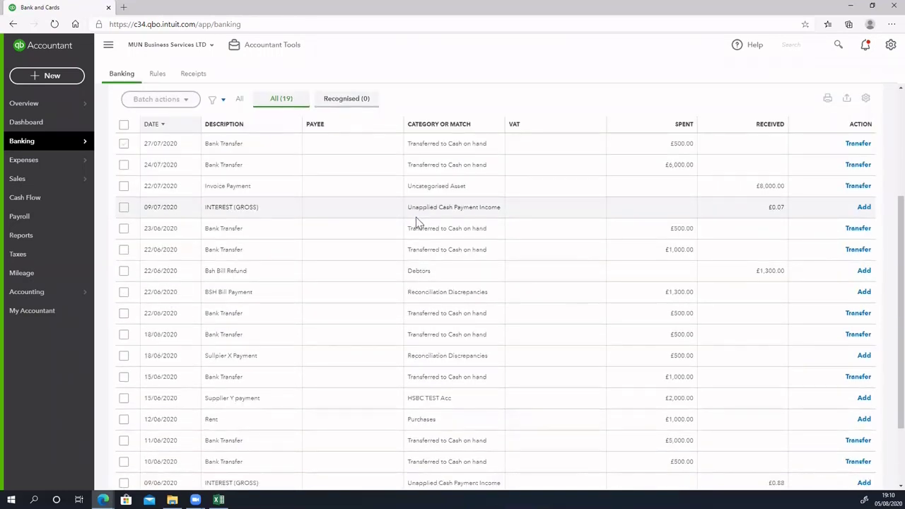
{"action": "scroll", "coordinate": [415, 219], "scroll_direction": "up", "scroll_amount": 3}
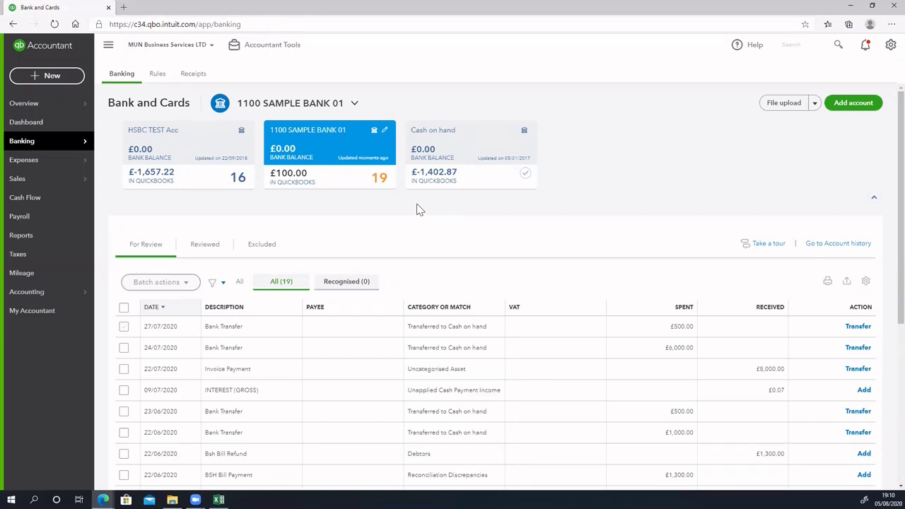
{"action": "scroll", "coordinate": [420, 241], "scroll_direction": "down", "scroll_amount": 2}
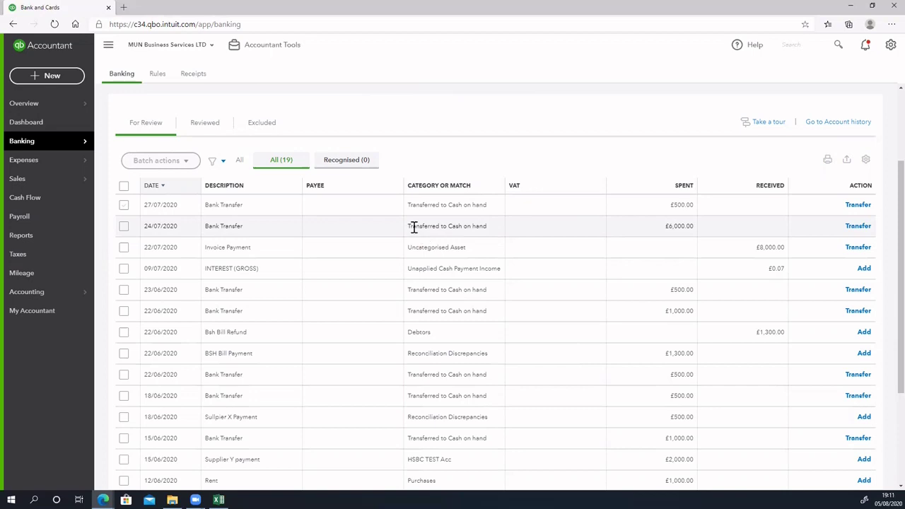
{"action": "scroll", "coordinate": [408, 231], "scroll_direction": "up", "scroll_amount": 2}
{"action": "scroll", "coordinate": [410, 247], "scroll_direction": "down", "scroll_amount": 3}
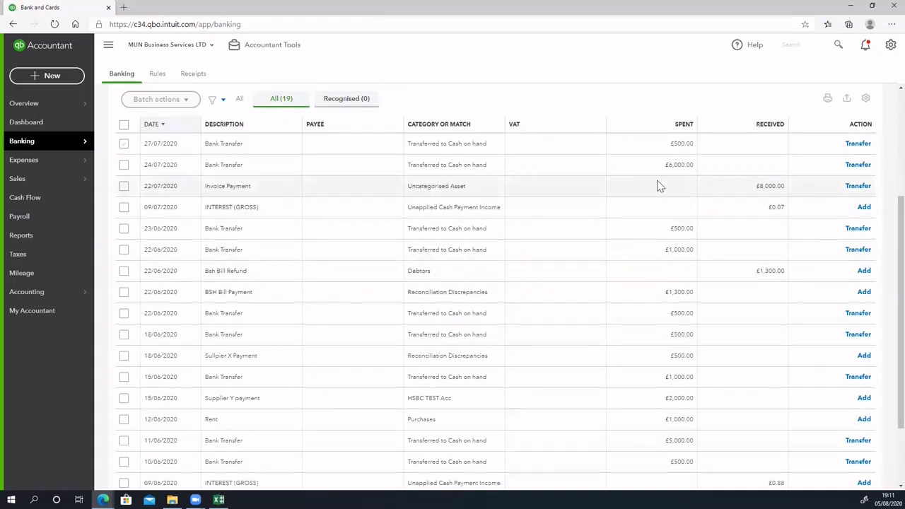
{"action": "scroll", "coordinate": [523, 187], "scroll_direction": "down", "scroll_amount": 2}
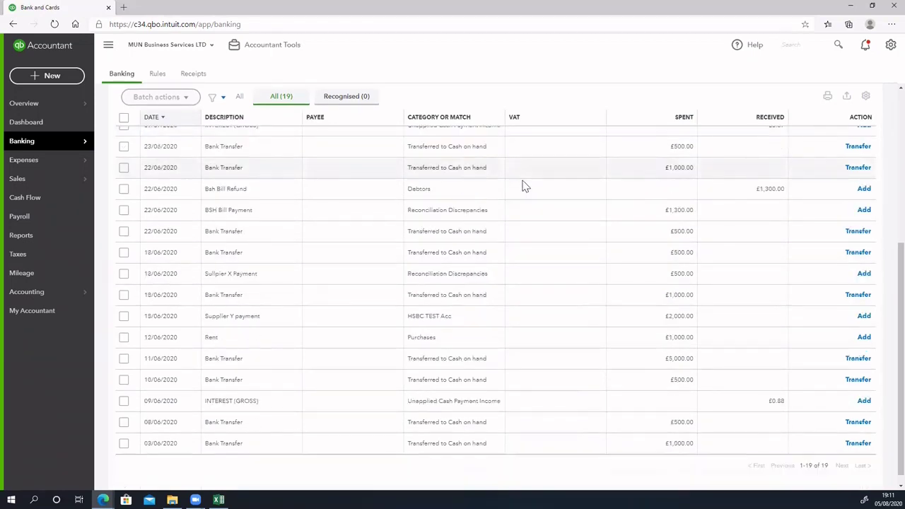